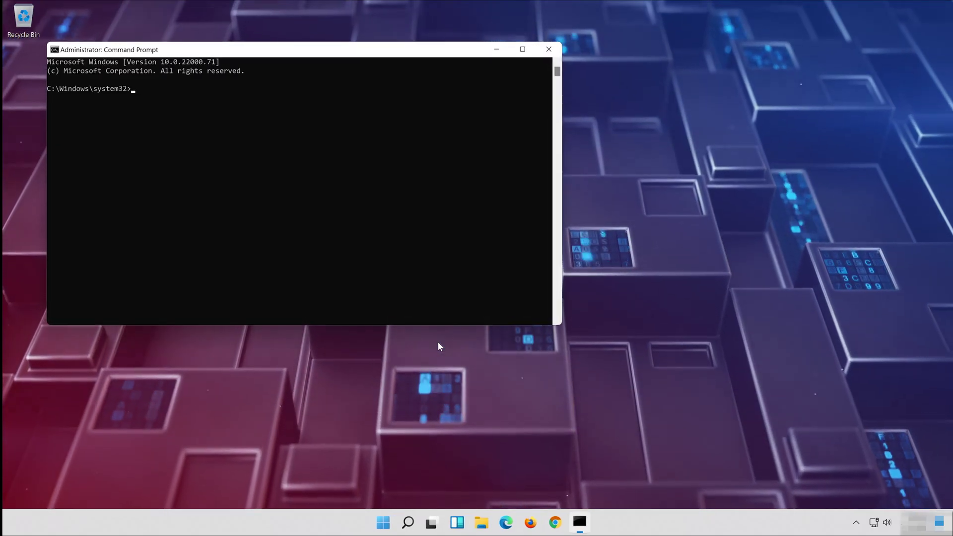
- Run "Dism /Online /Cleanup-Image /RestoreHealth" in the administrator Command Prompt and exit it once the repair ends
{"action": "left_click_drag", "start_coordinate": [285, 54], "coordinate": [479, 107]}
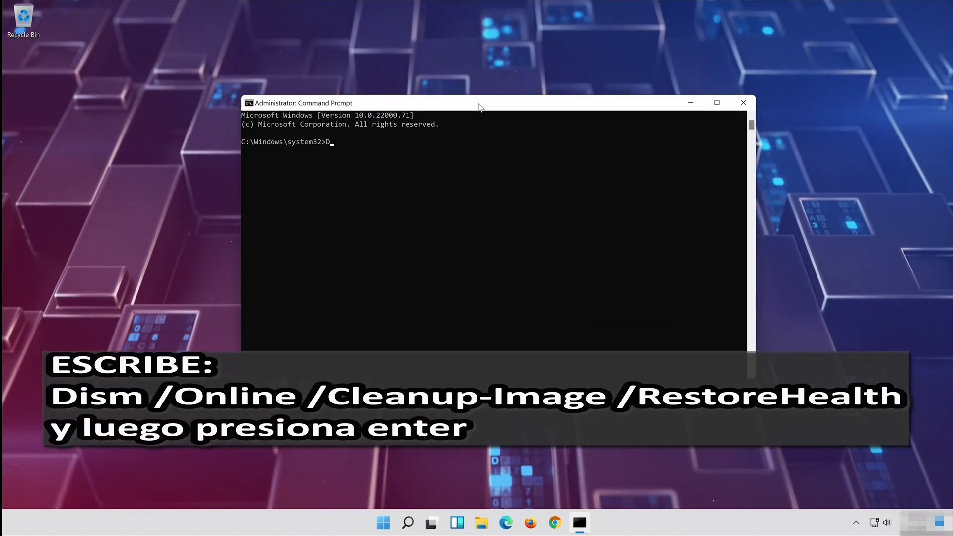
{"action": "type", "text": "ism"}
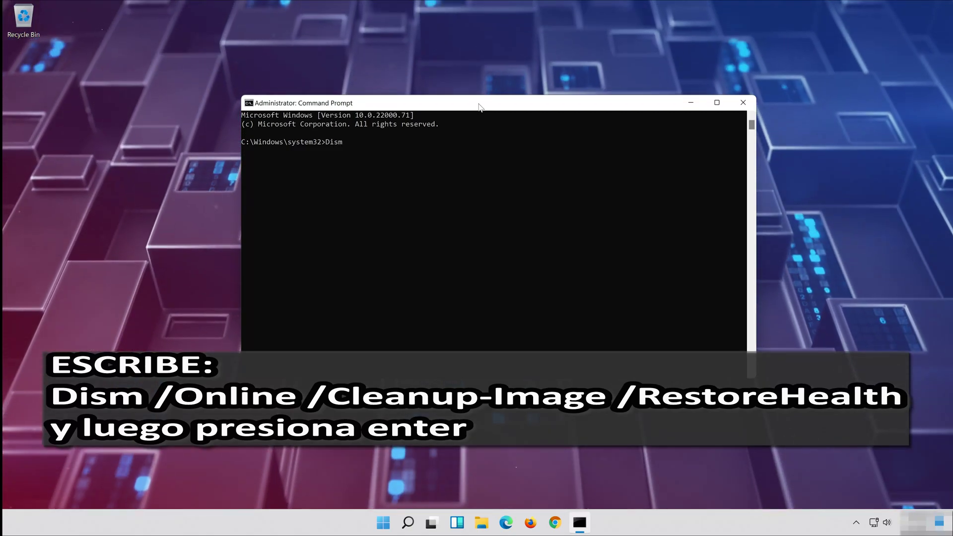
{"action": "type", "text": " /"}
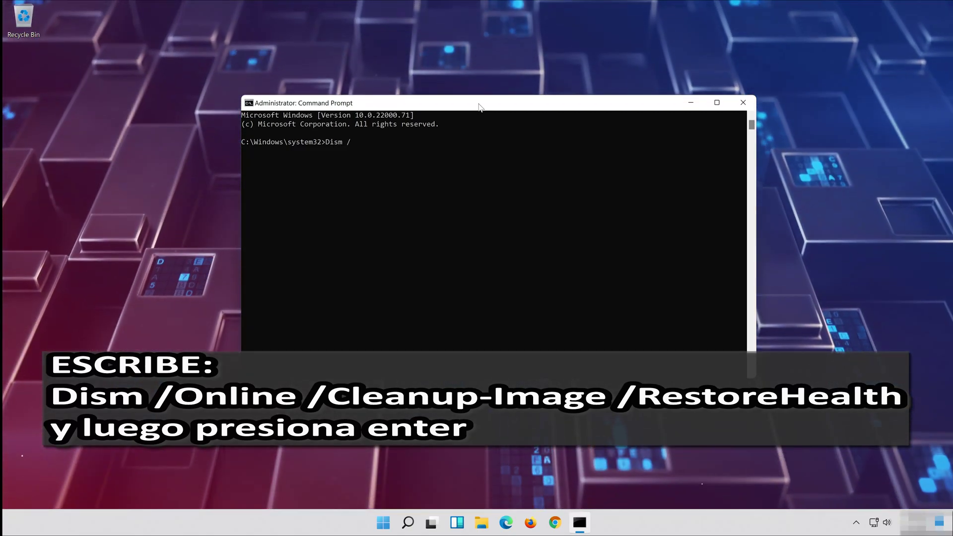
{"action": "type", "text": "O"}
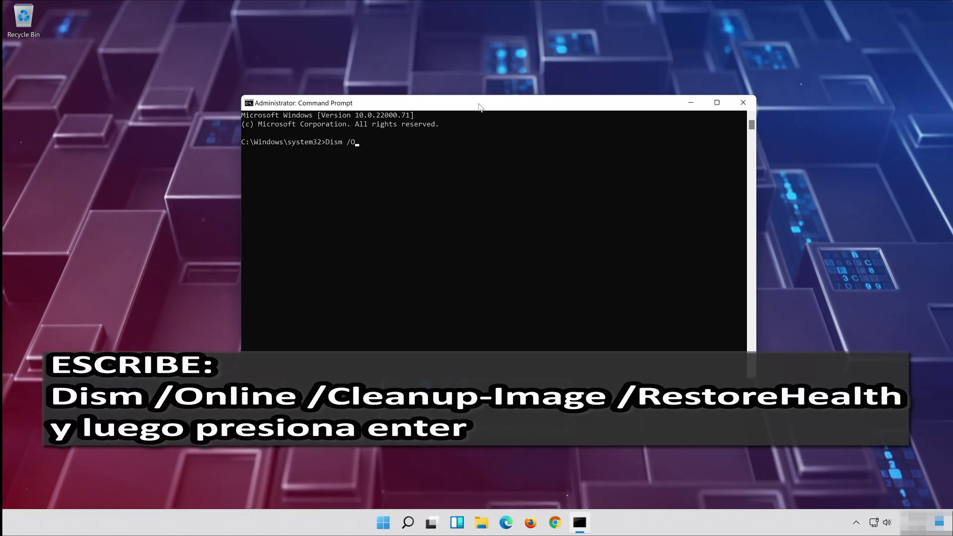
{"action": "type", "text": "nline "}
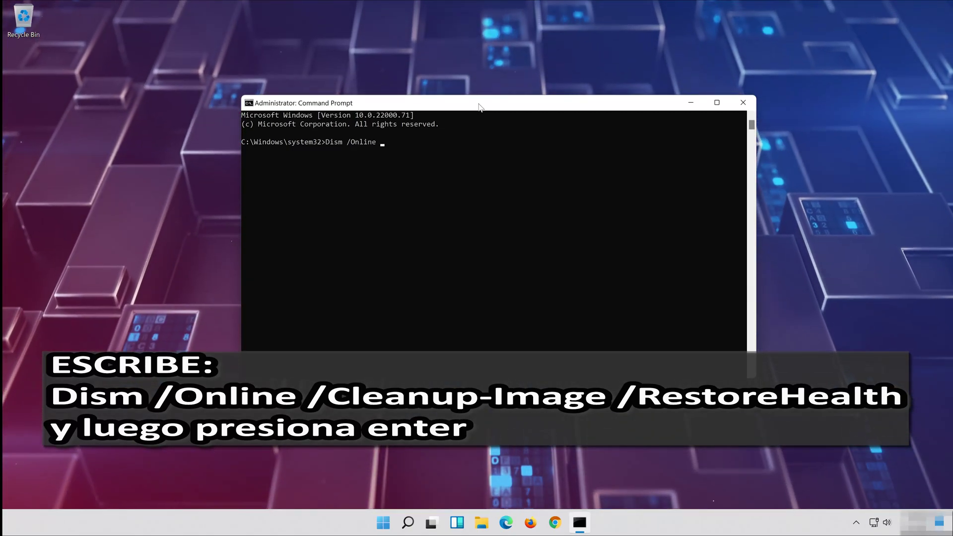
{"action": "type", "text": "/Cleanup-Image /RestoreH"}
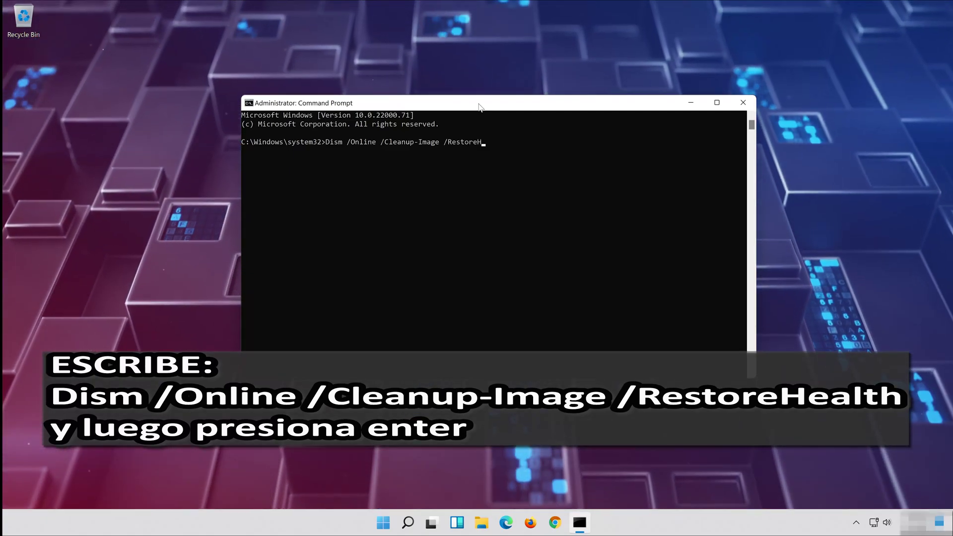
{"action": "type", "text": "alth"}
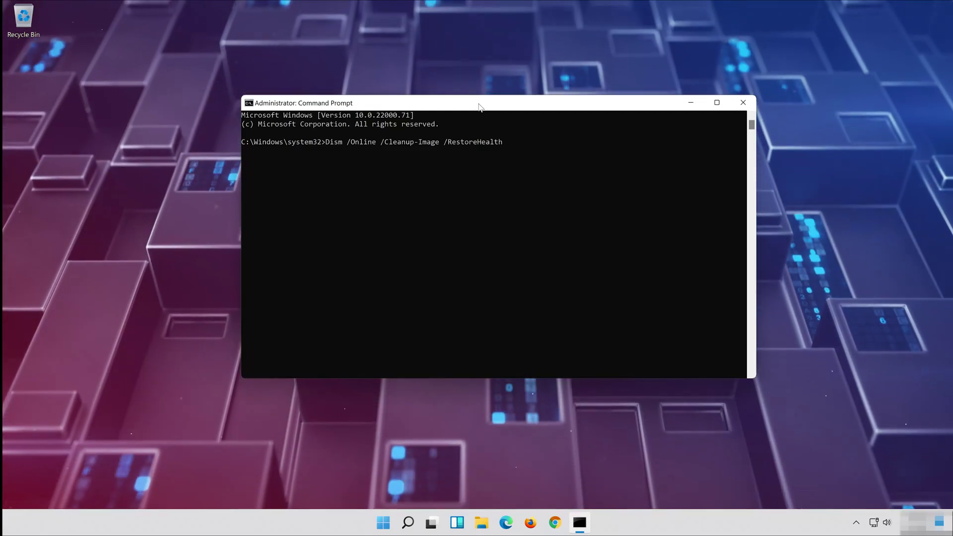
{"action": "key", "text": "Return"}
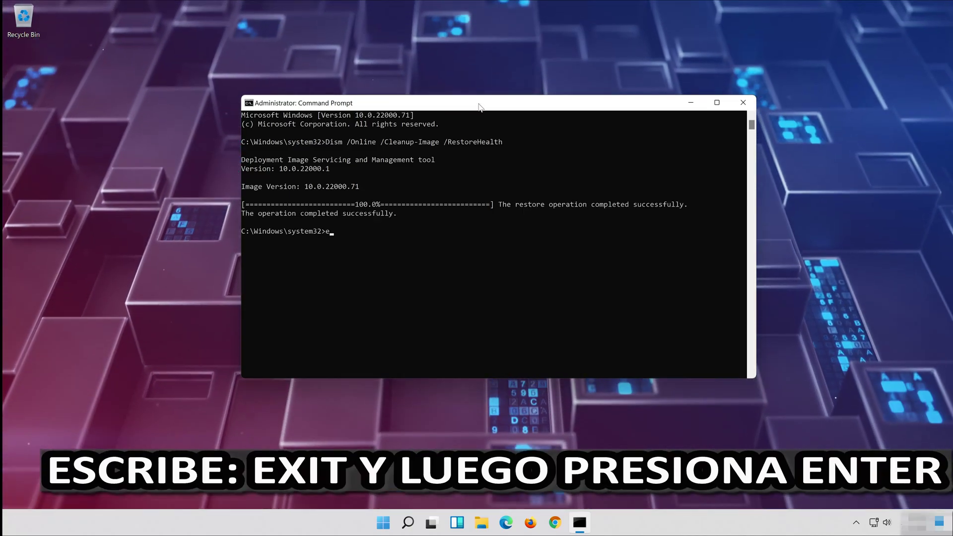
{"action": "type", "text": "exit"}
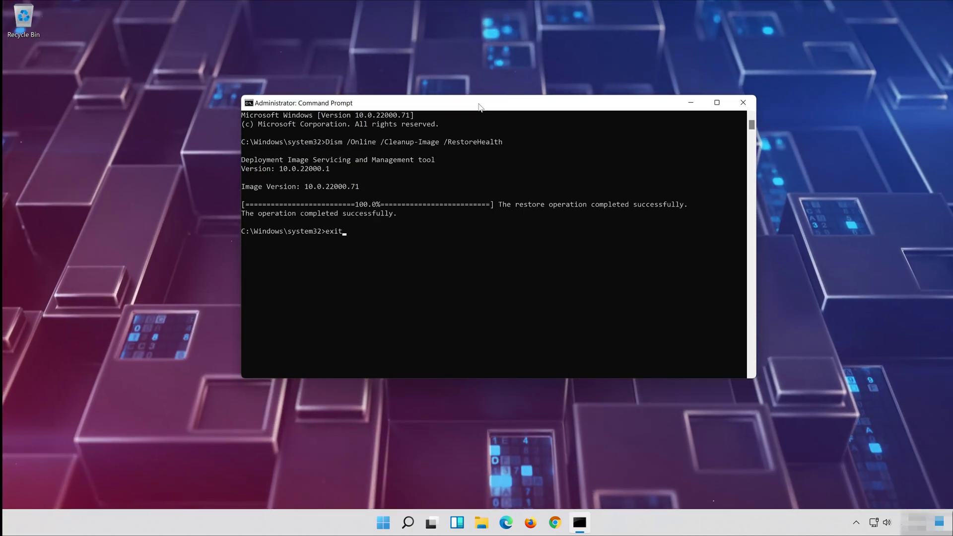
{"action": "key", "text": "Return"}
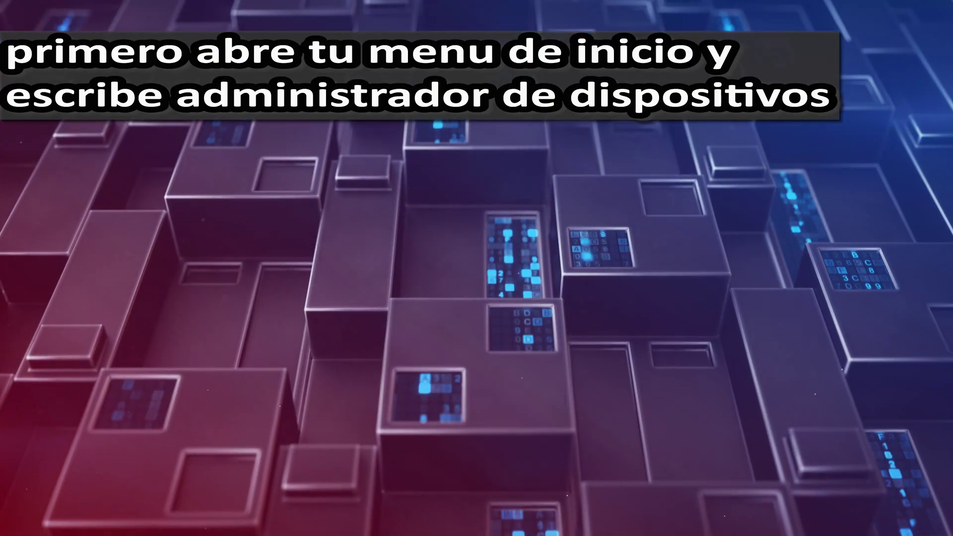
- Find and open Device Manager, and show the properties of the NVIDIA GeForce RTX 3080 Ti display adapter
{"action": "left_click", "coordinate": [397, 523]}
{"action": "type", "text": "devi"}
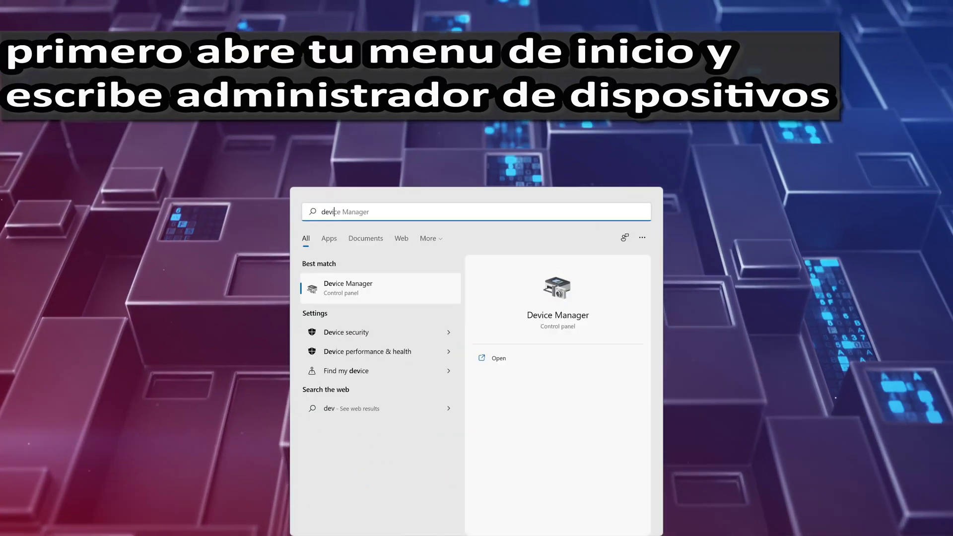
{"action": "type", "text": "ce manager"}
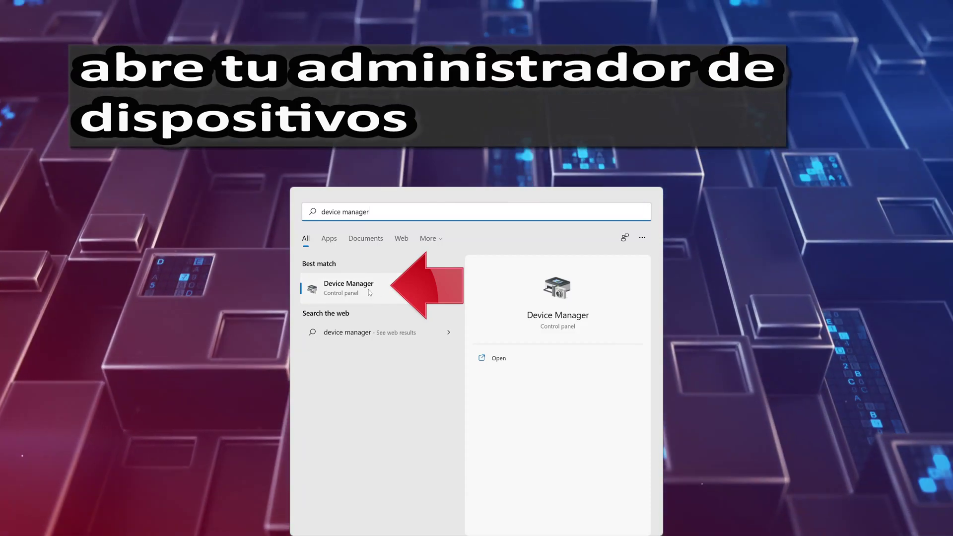
{"action": "left_click", "coordinate": [362, 294]}
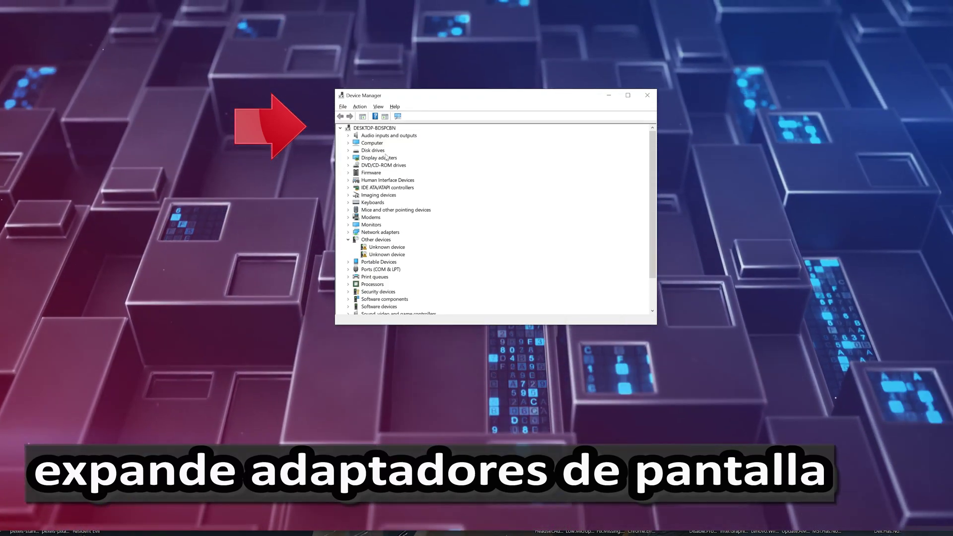
{"action": "left_click", "coordinate": [349, 158]}
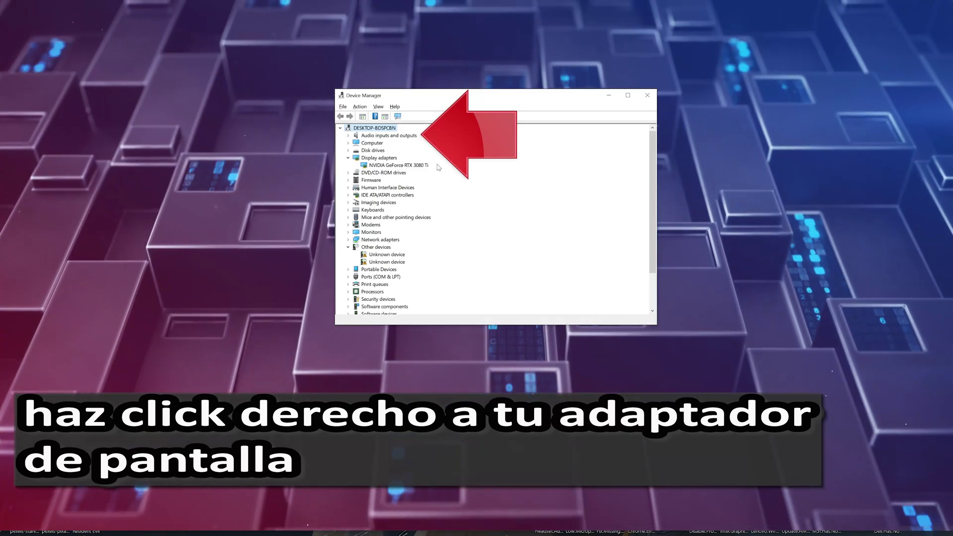
{"action": "right_click", "coordinate": [416, 169]}
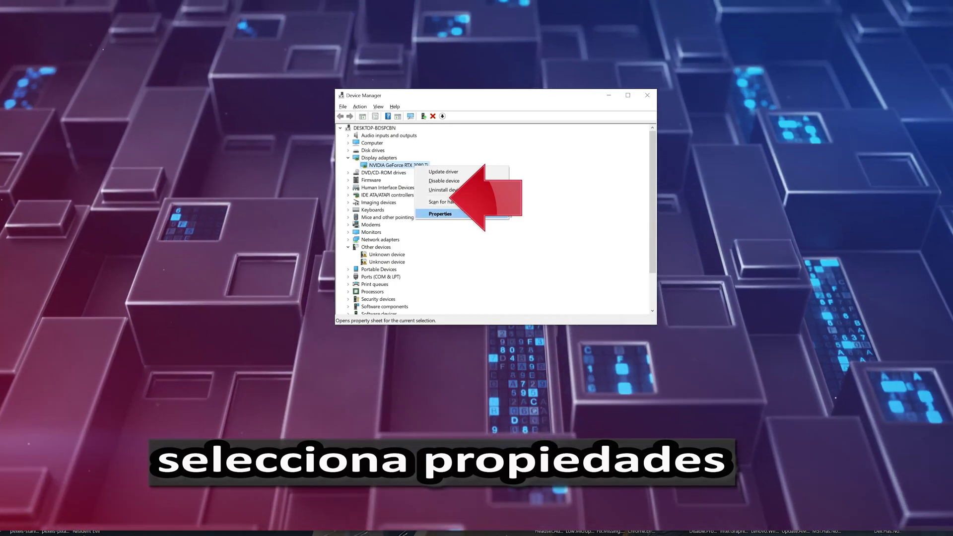
{"action": "left_click", "coordinate": [460, 215]}
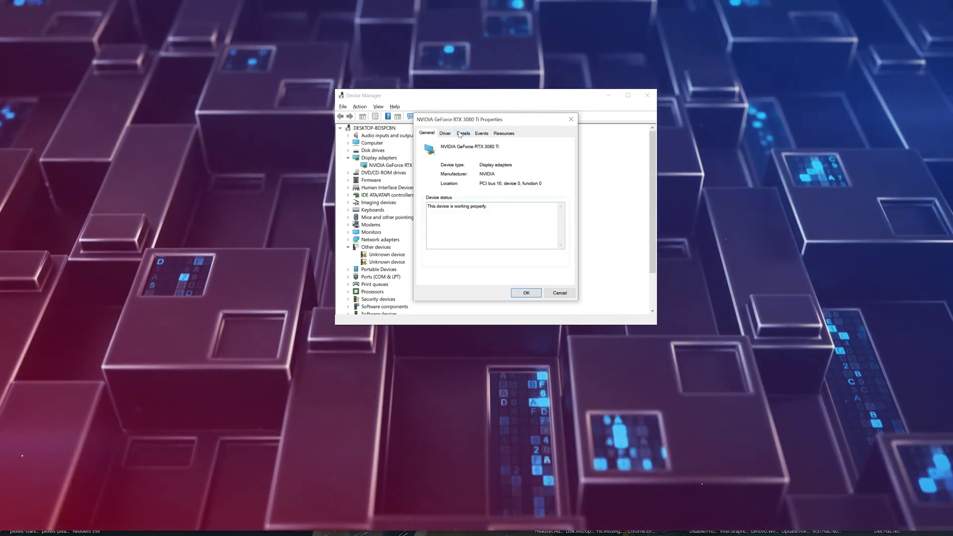
- Update the display adapter's driver with an automatic driver search, and close the dialogs and Device Manager
{"action": "left_click", "coordinate": [445, 134]}
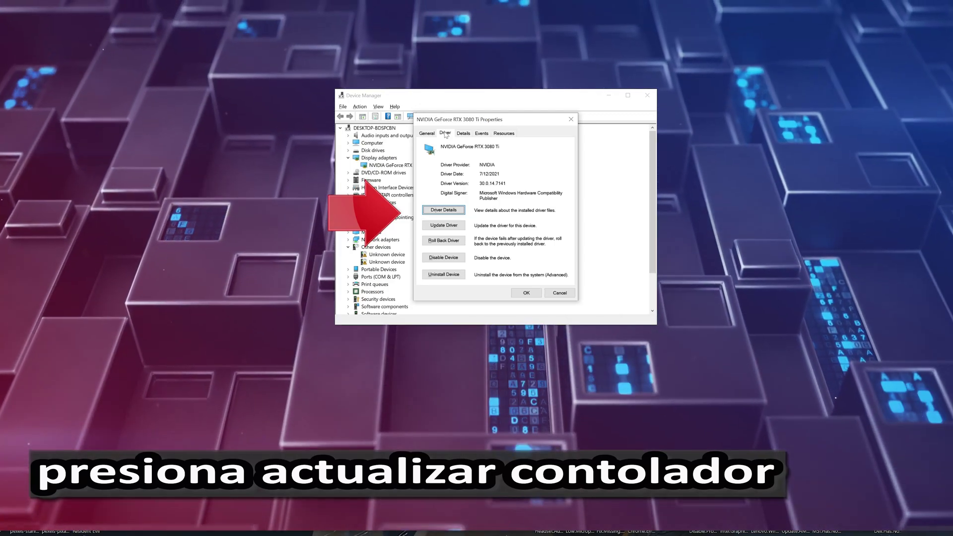
{"action": "left_click", "coordinate": [434, 226]}
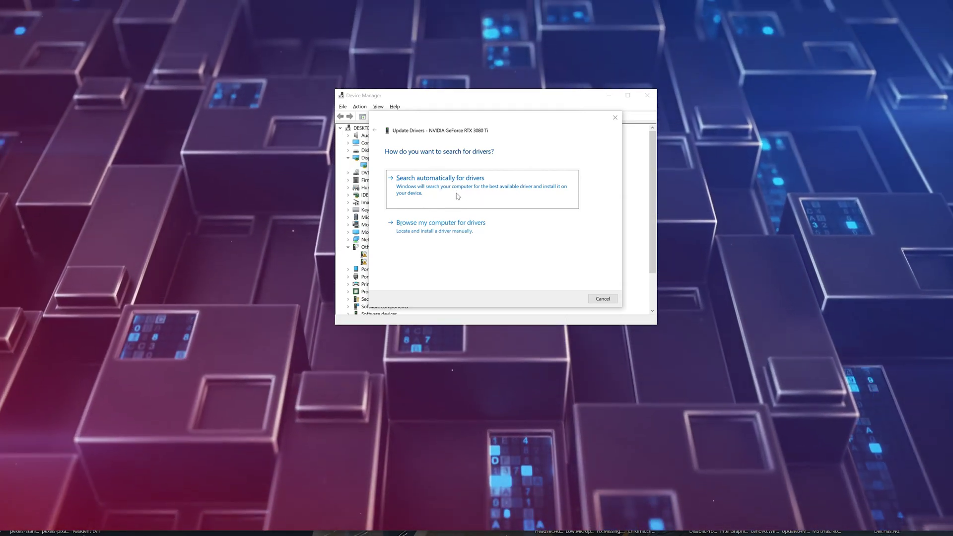
{"action": "left_click", "coordinate": [458, 196]}
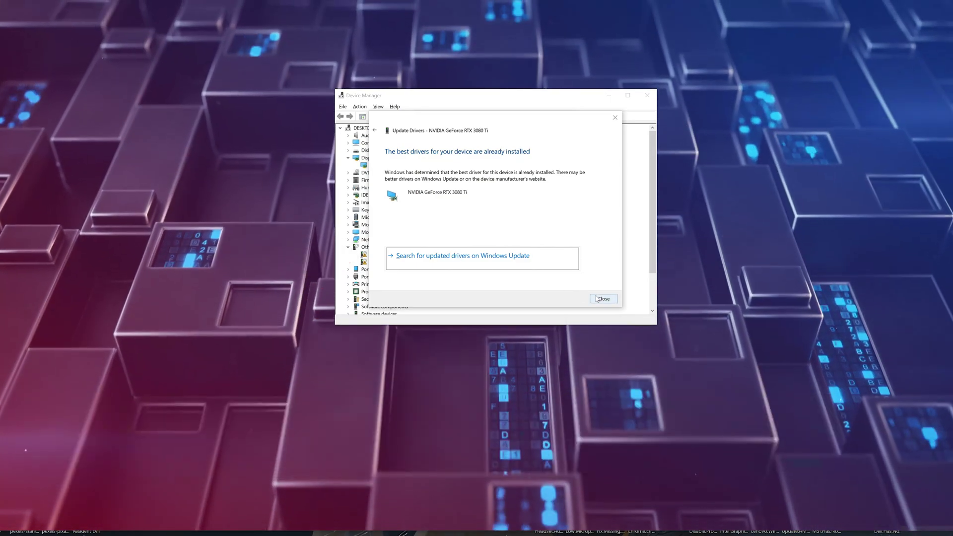
{"action": "left_click", "coordinate": [603, 299]}
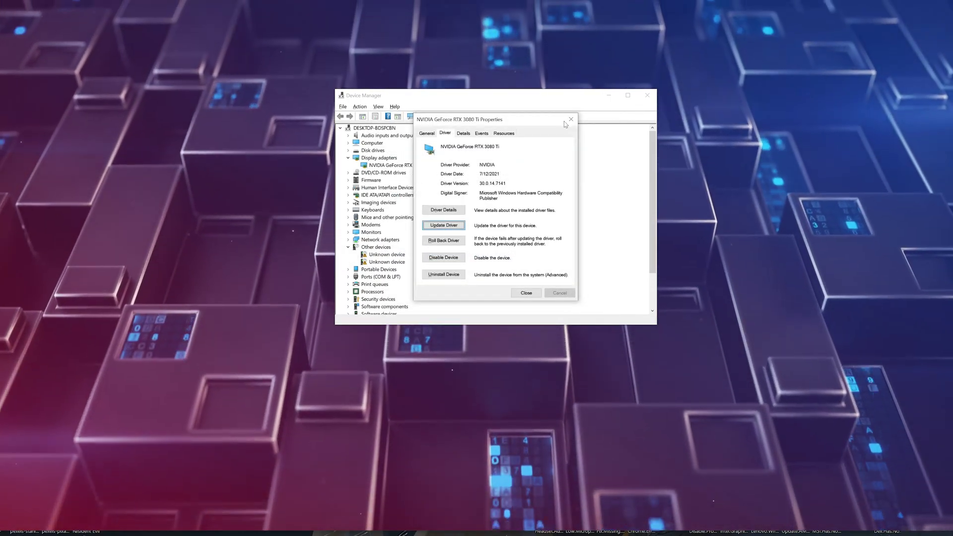
{"action": "left_click", "coordinate": [595, 117]}
{"action": "left_click", "coordinate": [646, 95]}
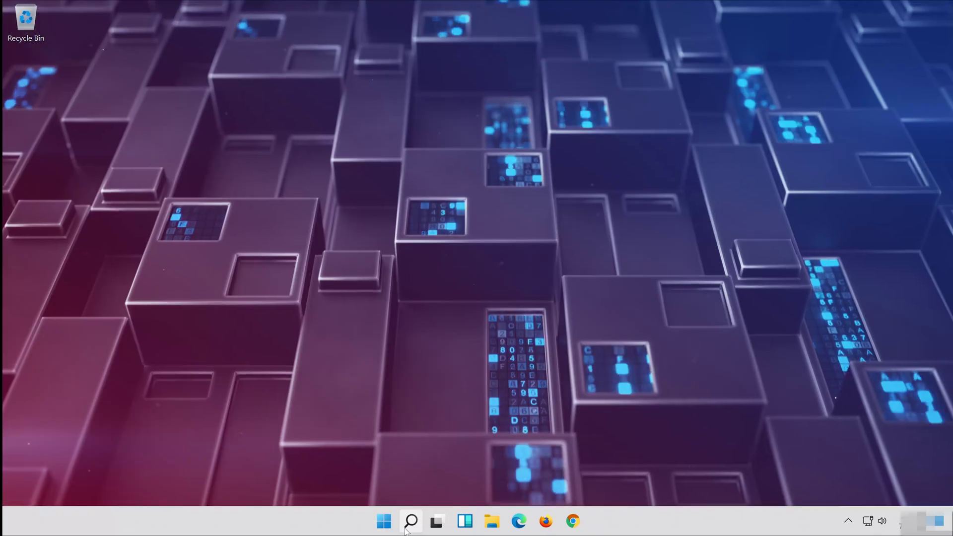
- Reopen Device Manager and show the properties of the Intel(R) 82574L Gigabit Network Connection adapter
{"action": "left_click", "coordinate": [407, 527]}
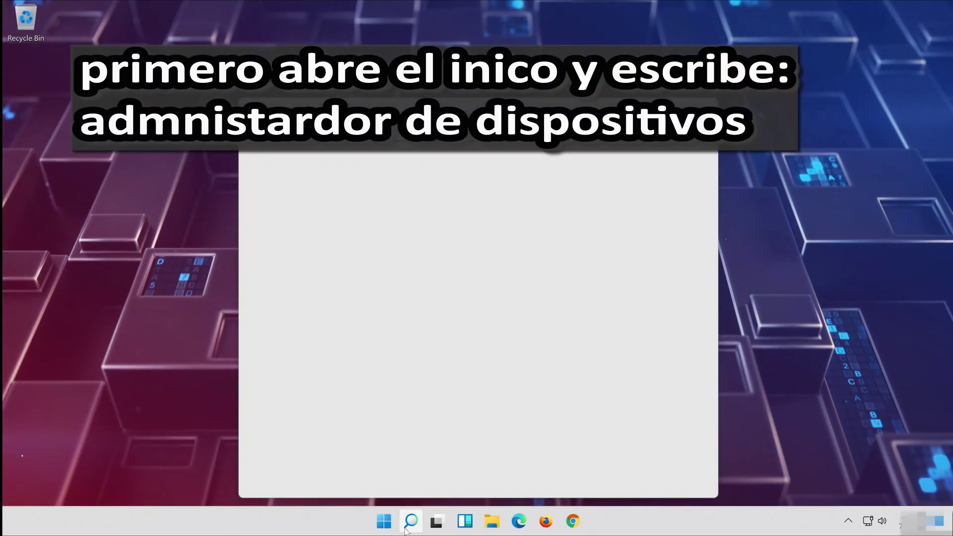
{"action": "type", "text": "device manager"}
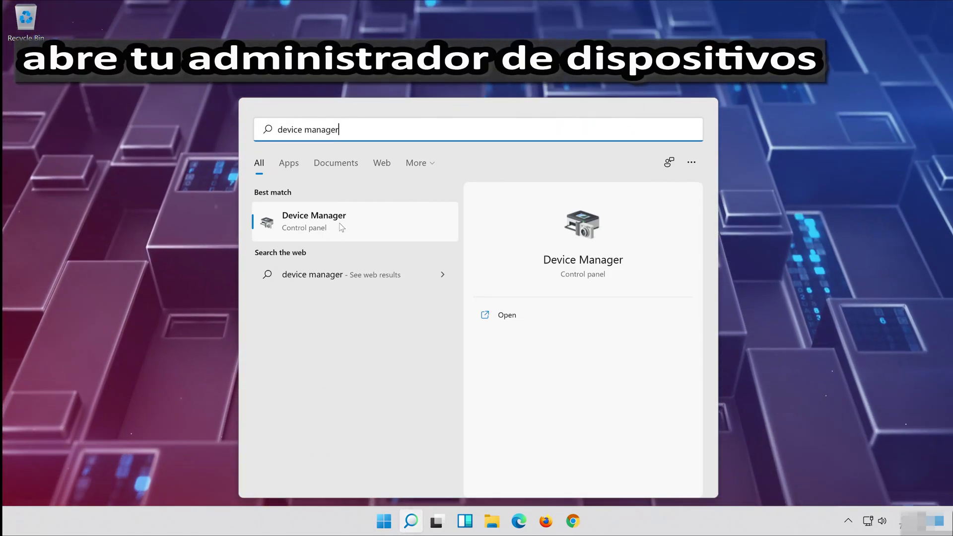
{"action": "left_click", "coordinate": [342, 227]}
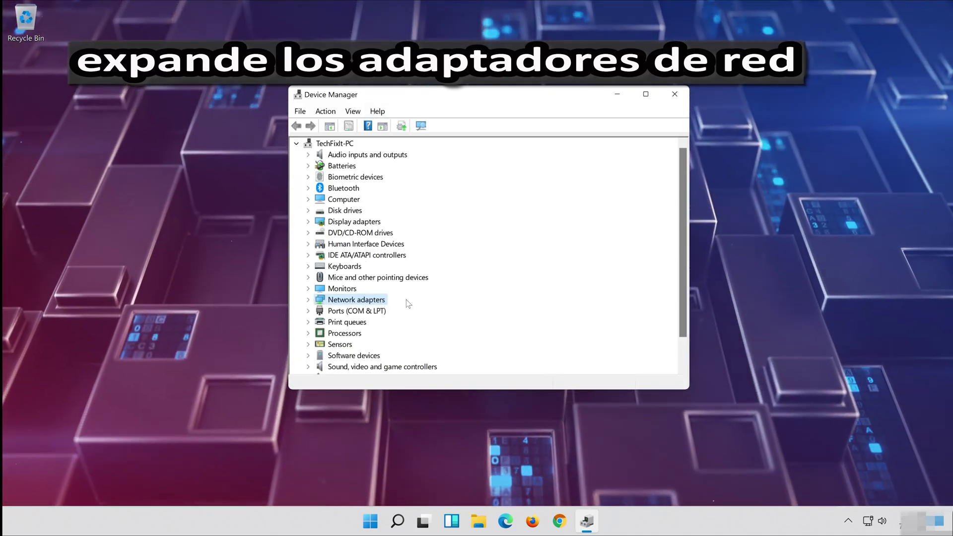
{"action": "left_click", "coordinate": [308, 300]}
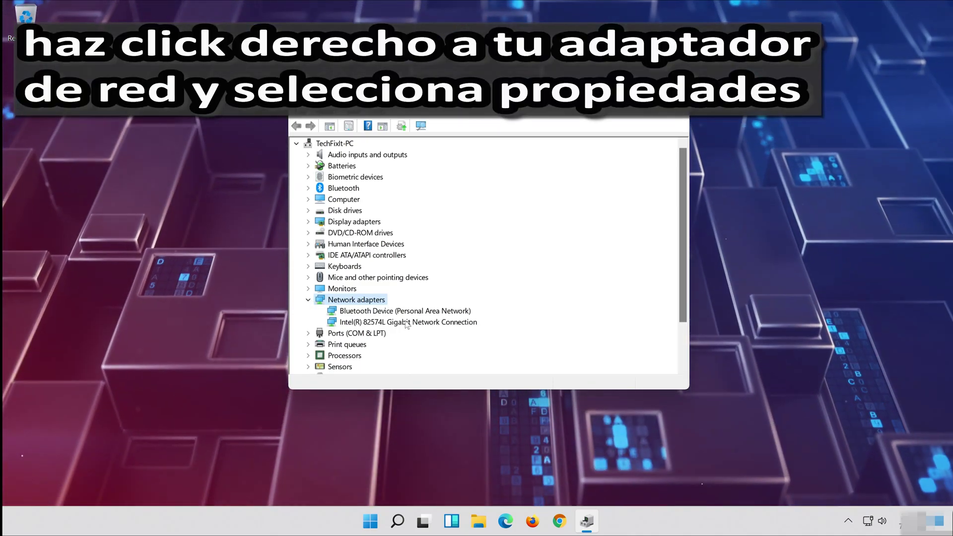
{"action": "right_click", "coordinate": [407, 323]}
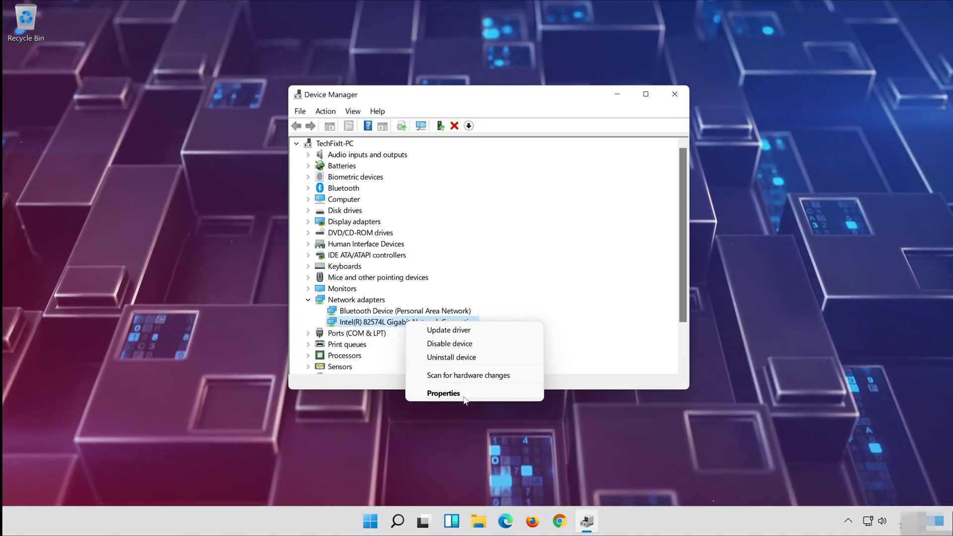
{"action": "left_click", "coordinate": [463, 395]}
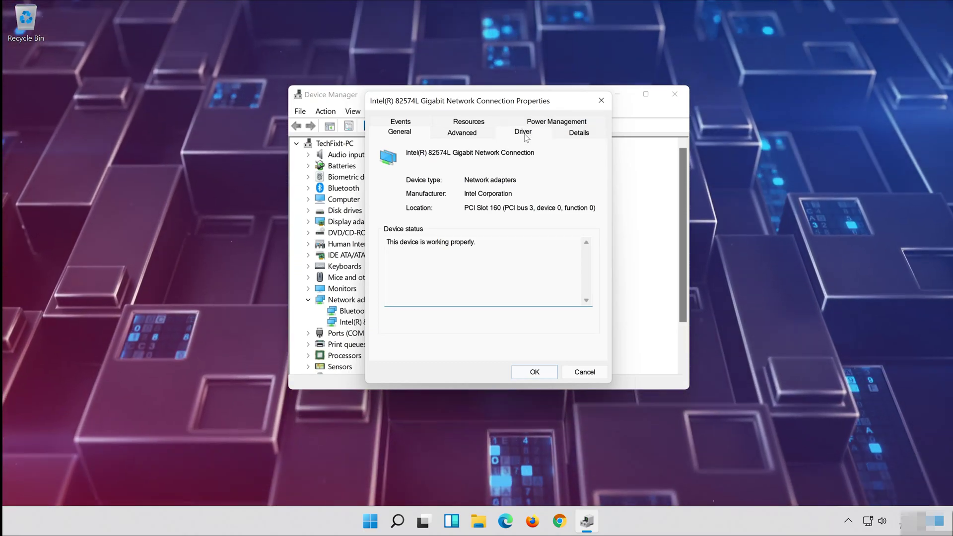
- Search automatically for a driver for the Intel network adapter, and continue in Windows Update with a check for updates
{"action": "left_click", "coordinate": [523, 133]}
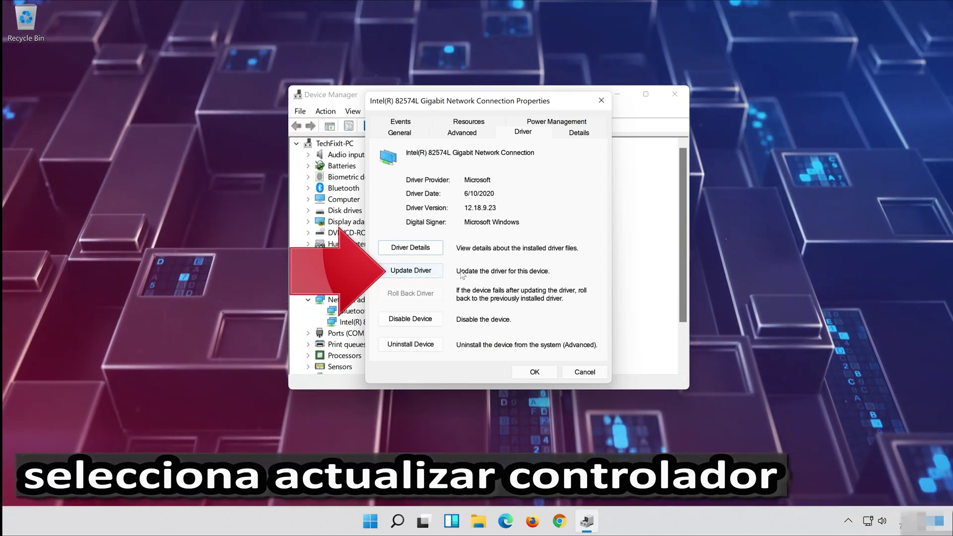
{"action": "left_click", "coordinate": [399, 274]}
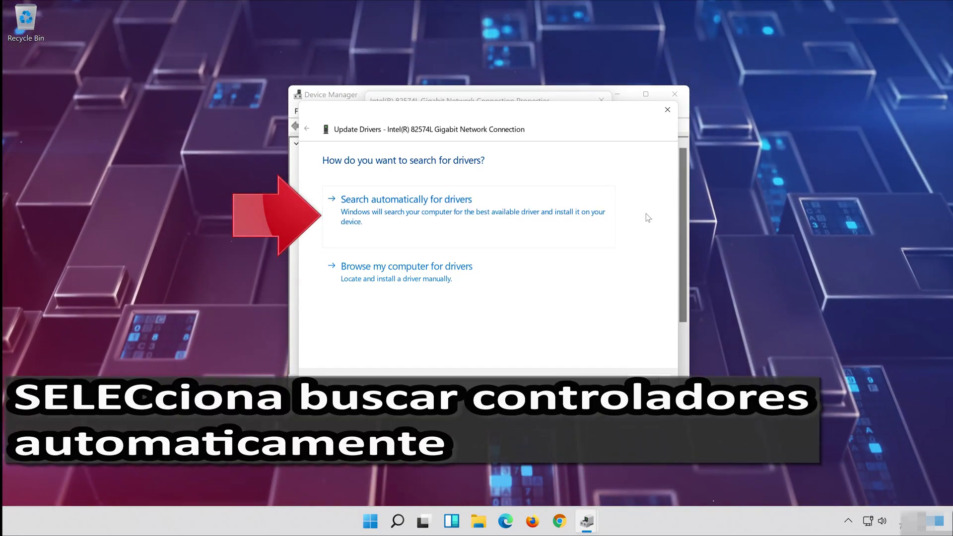
{"action": "left_click", "coordinate": [412, 214]}
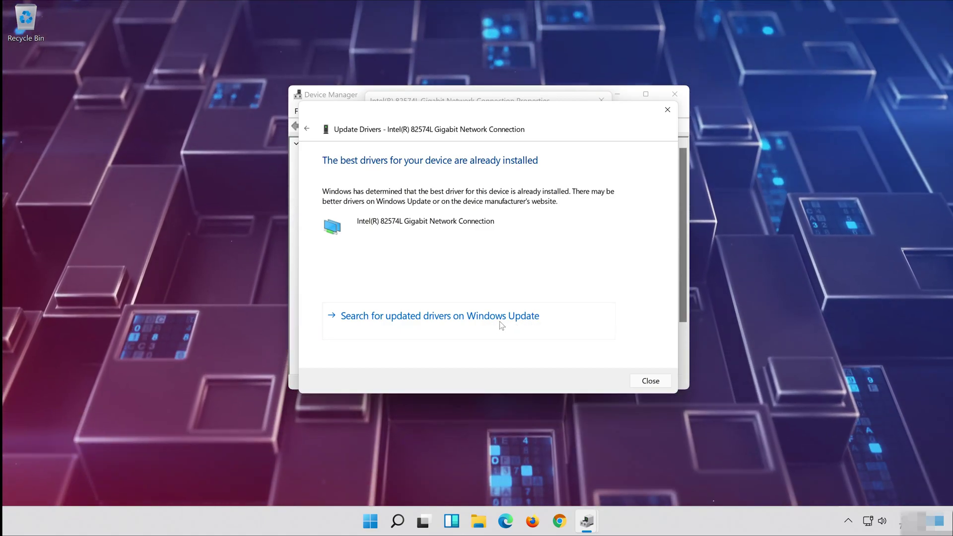
{"action": "left_click", "coordinate": [500, 321]}
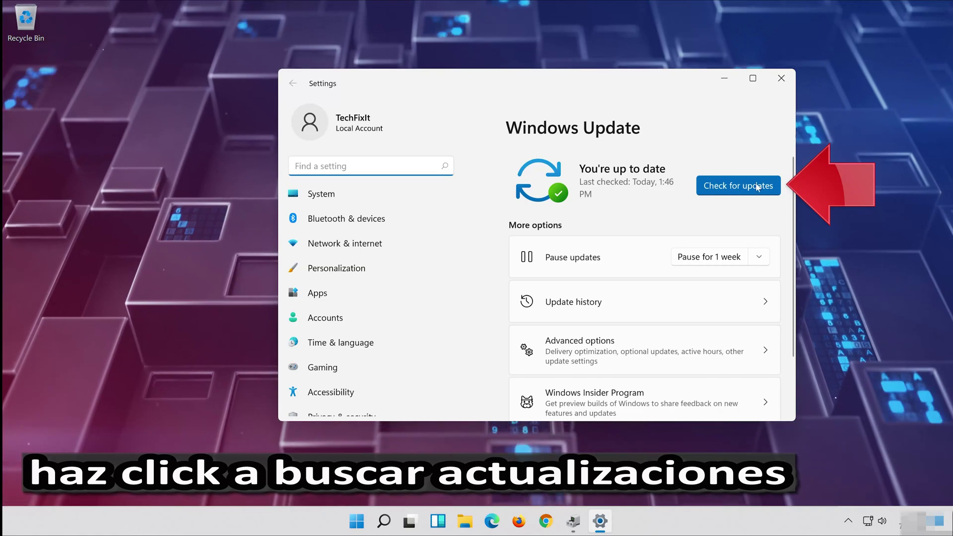
{"action": "left_click", "coordinate": [743, 194]}
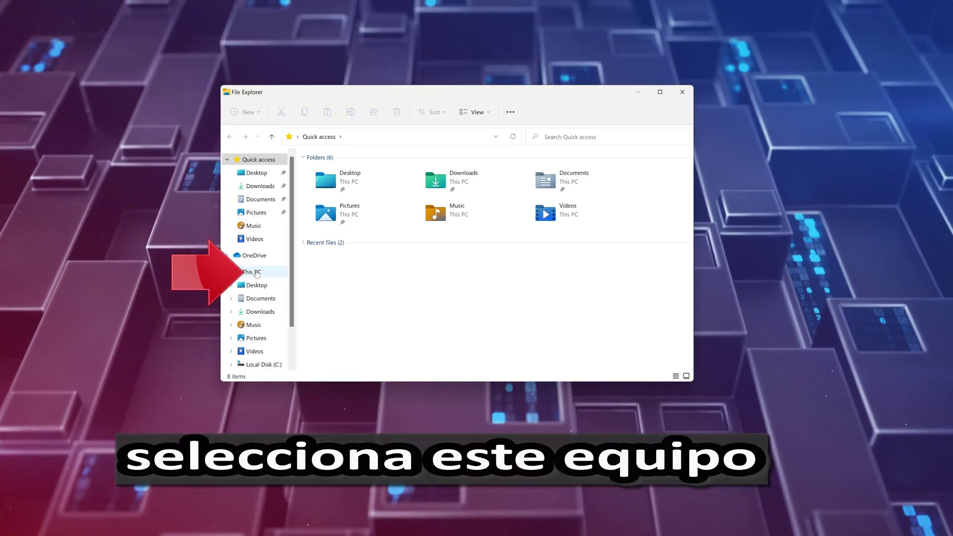
- Open the properties of the Samsung USB (E:) drive under This PC and move the dialog over the File Explorer window
{"action": "left_click", "coordinate": [256, 273]}
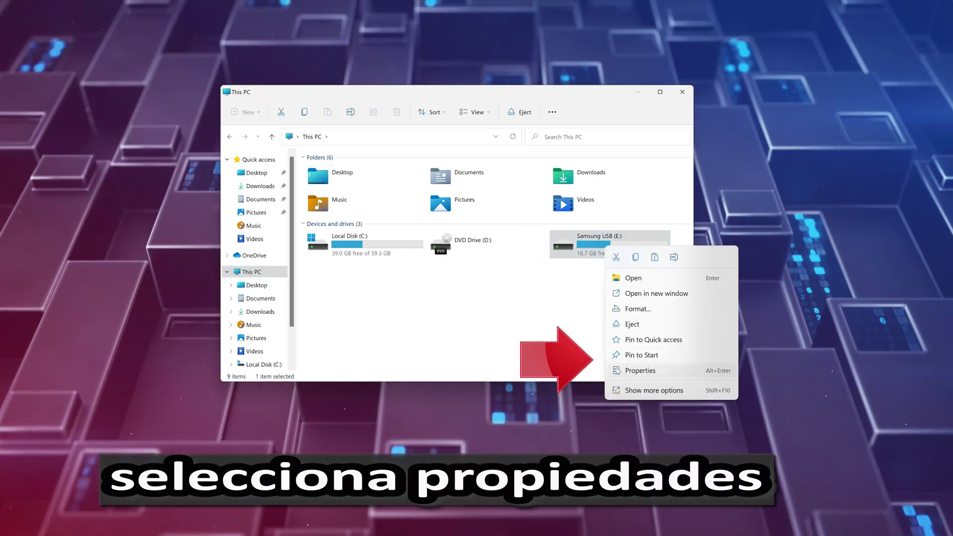
{"action": "left_click", "coordinate": [641, 371]}
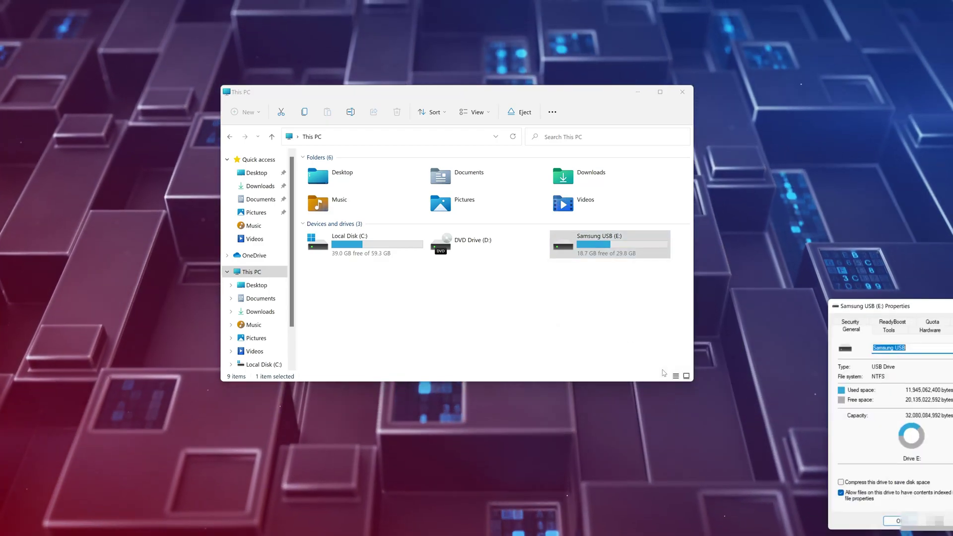
{"action": "left_click_drag", "start_coordinate": [801, 280], "coordinate": [431, 124]}
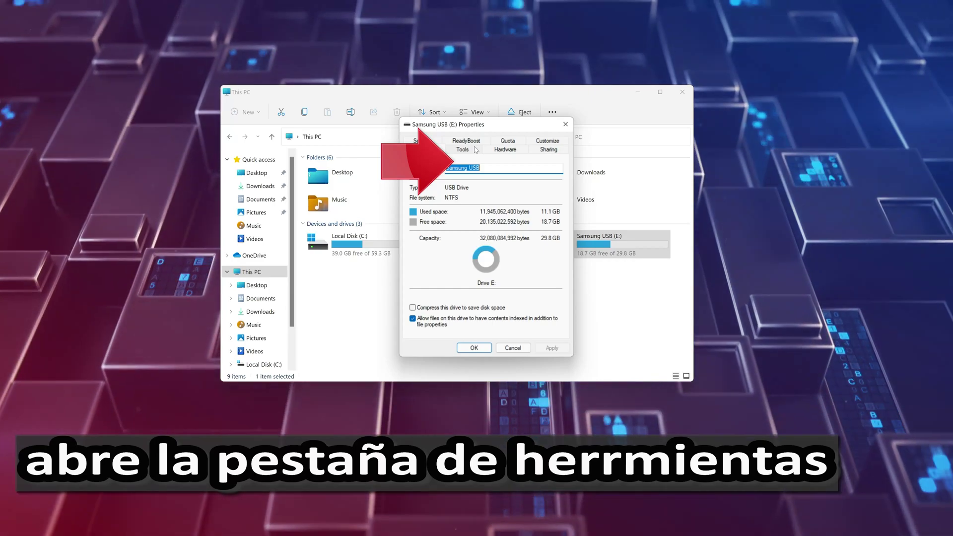
- Run error checking on the Samsung USB (E:) drive with Scan and repair drive, and close the result and the properties dialog
{"action": "left_click", "coordinate": [463, 149]}
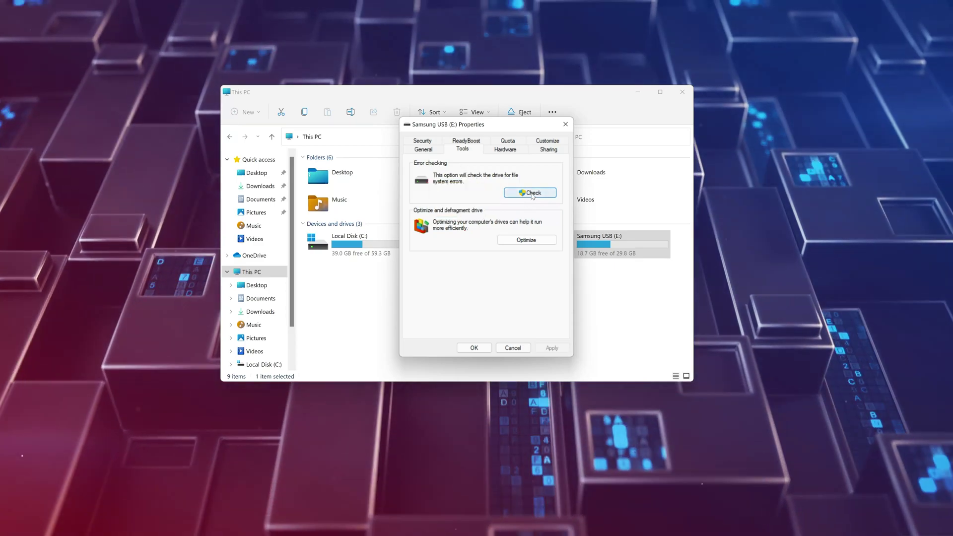
{"action": "left_click", "coordinate": [531, 193]}
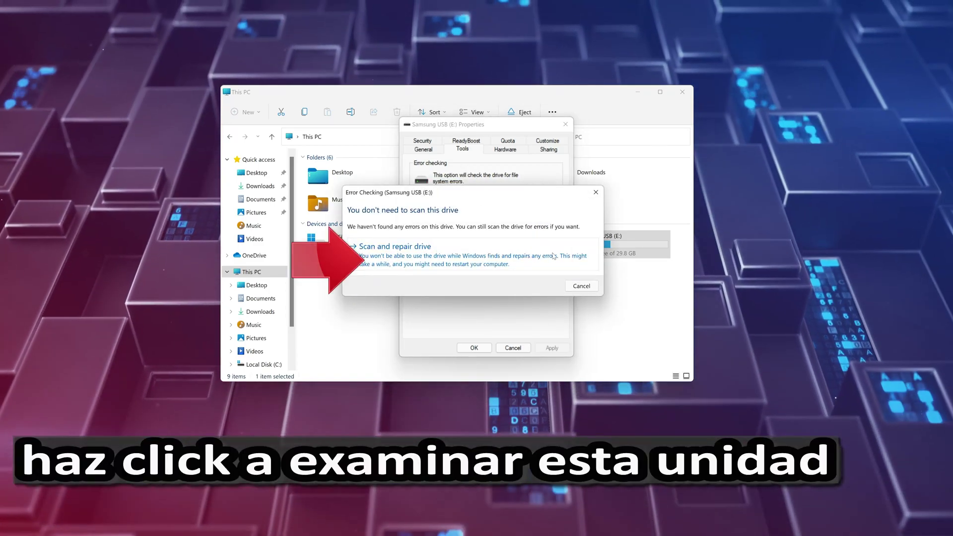
{"action": "left_click", "coordinate": [486, 248]}
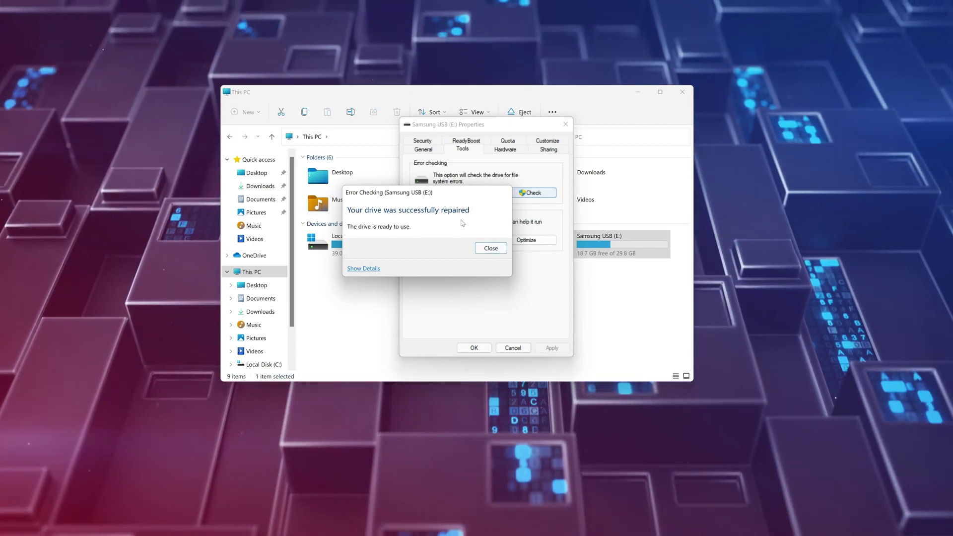
{"action": "left_click", "coordinate": [491, 248]}
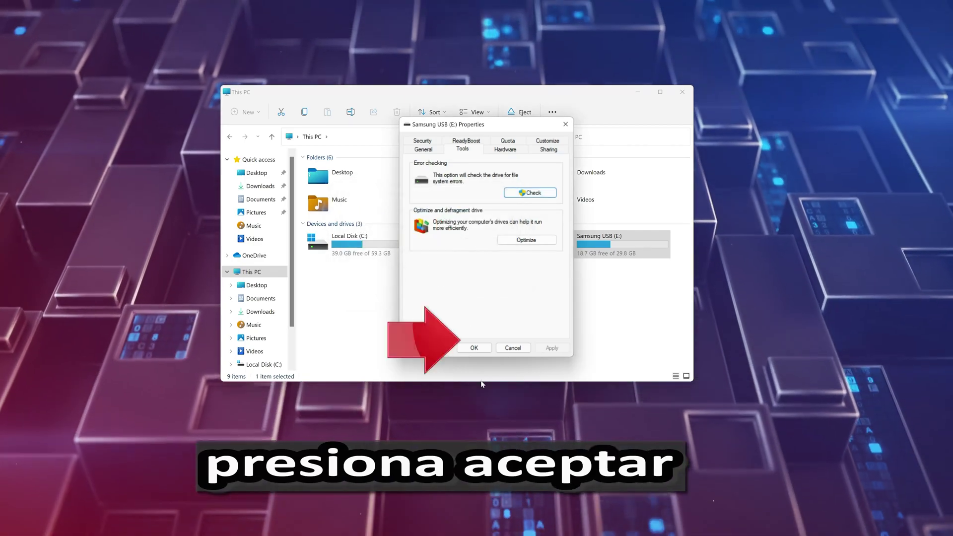
{"action": "left_click", "coordinate": [481, 349]}
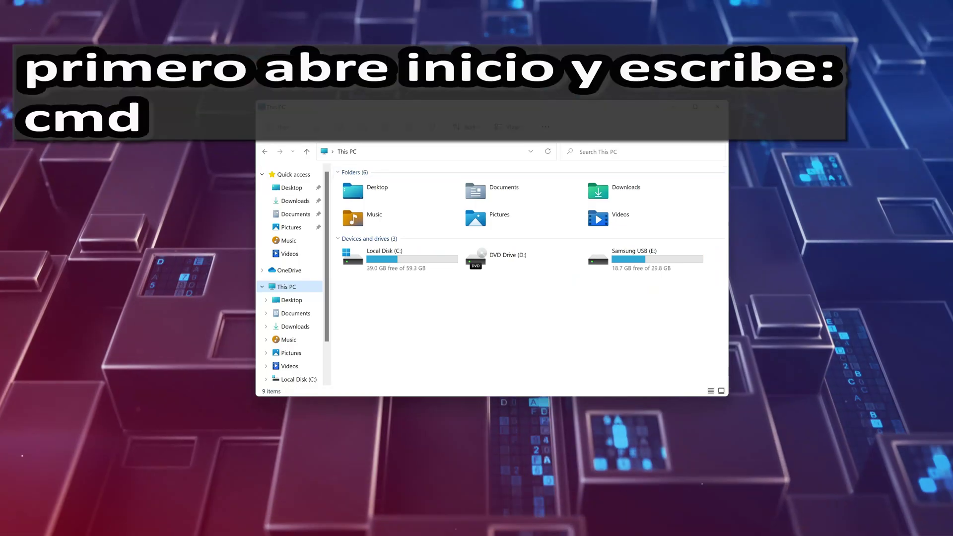
- Open Command Prompt as administrator, allow it to make changes, and move its window over the File Explorer window
{"action": "key", "text": "super"}
{"action": "type", "text": "cmd"}
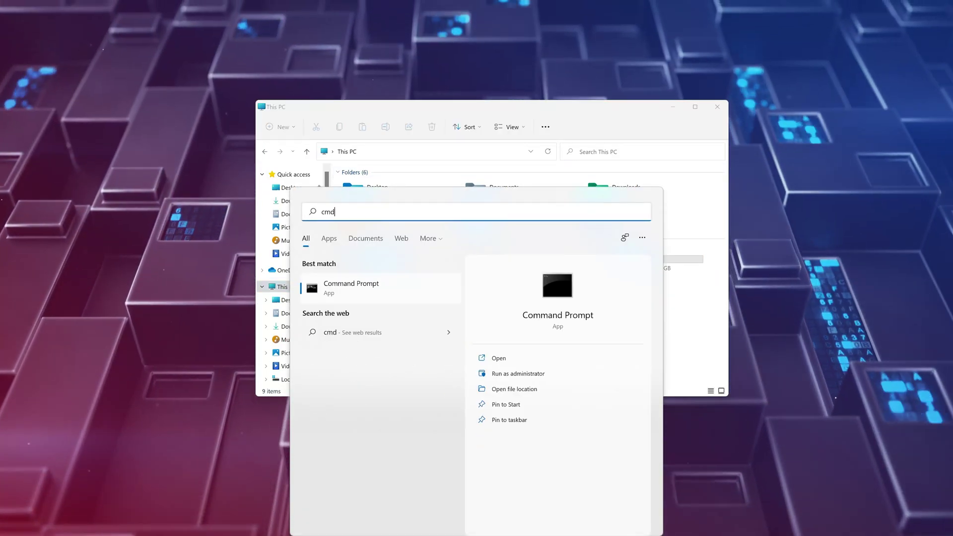
{"action": "right_click", "coordinate": [367, 295]}
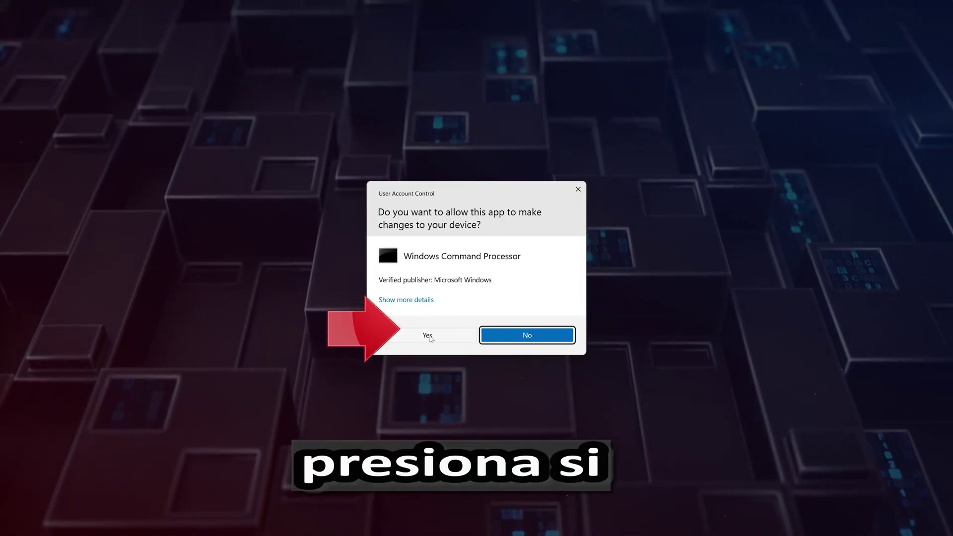
{"action": "left_click", "coordinate": [427, 335]}
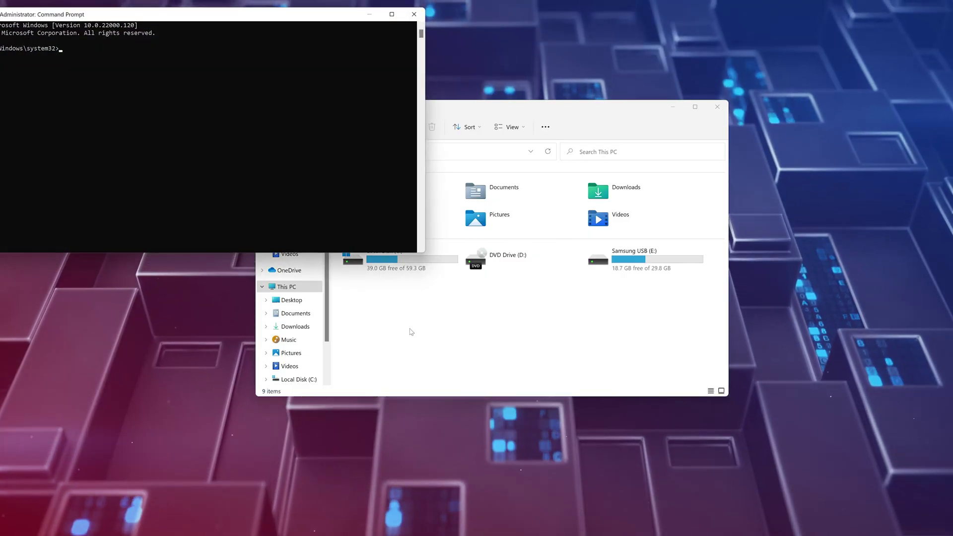
{"action": "left_click_drag", "start_coordinate": [236, 20], "coordinate": [374, 159]}
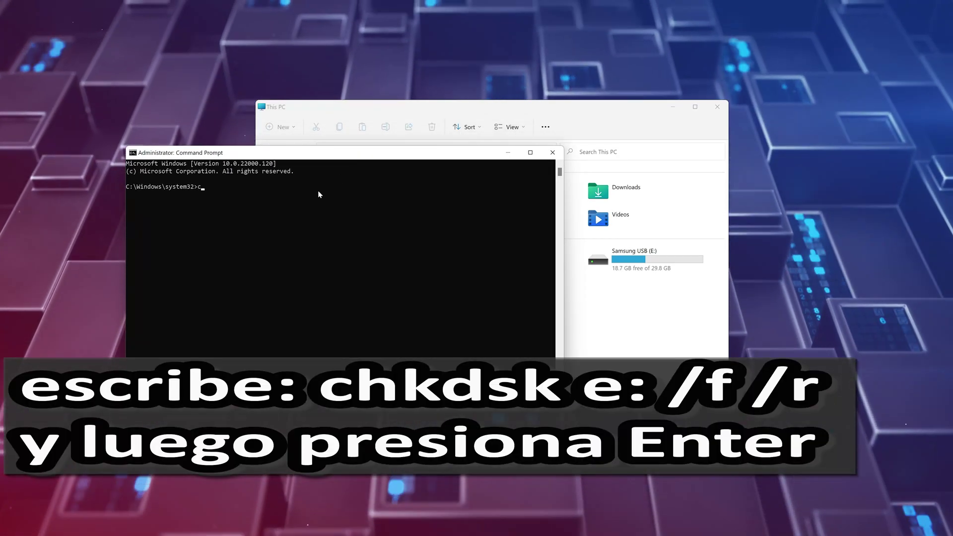
- Run the command chkdsk e: /f /r in the administrator Command Prompt
{"action": "type", "text": "chk"}
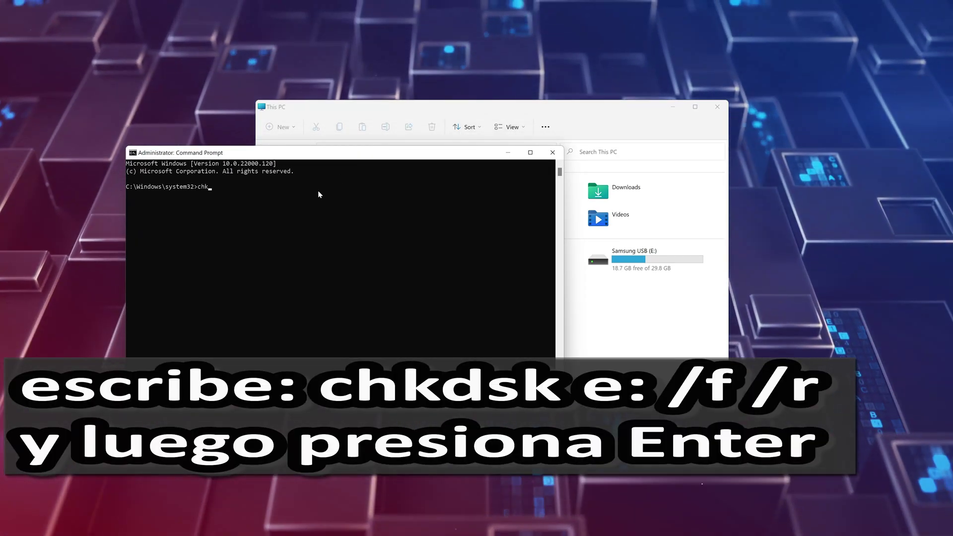
{"action": "type", "text": "dsk"}
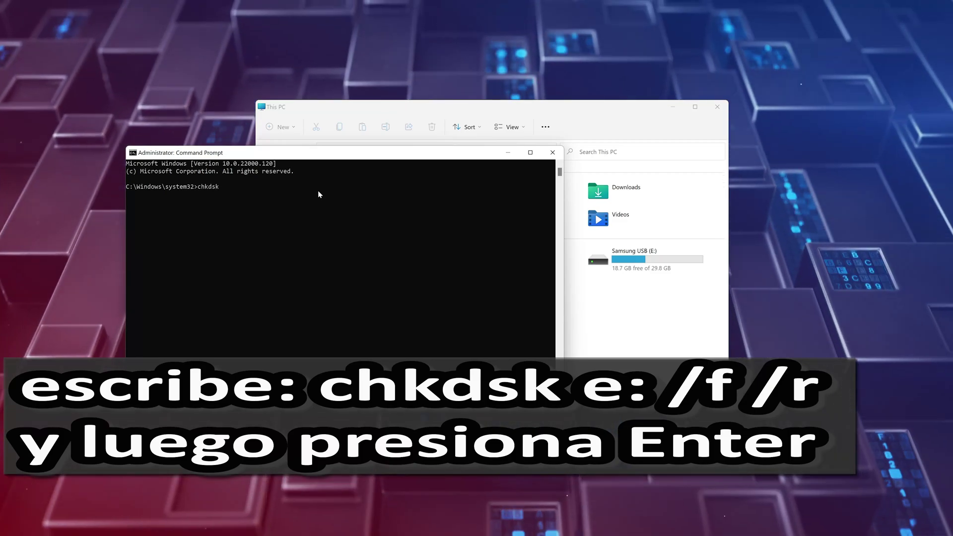
{"action": "type", "text": " e:"}
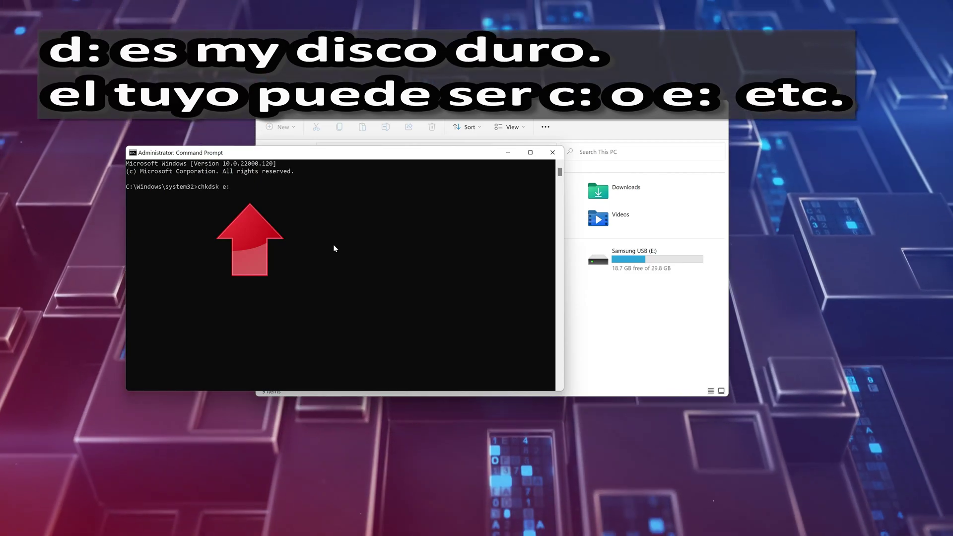
{"action": "type", "text": " /f /"}
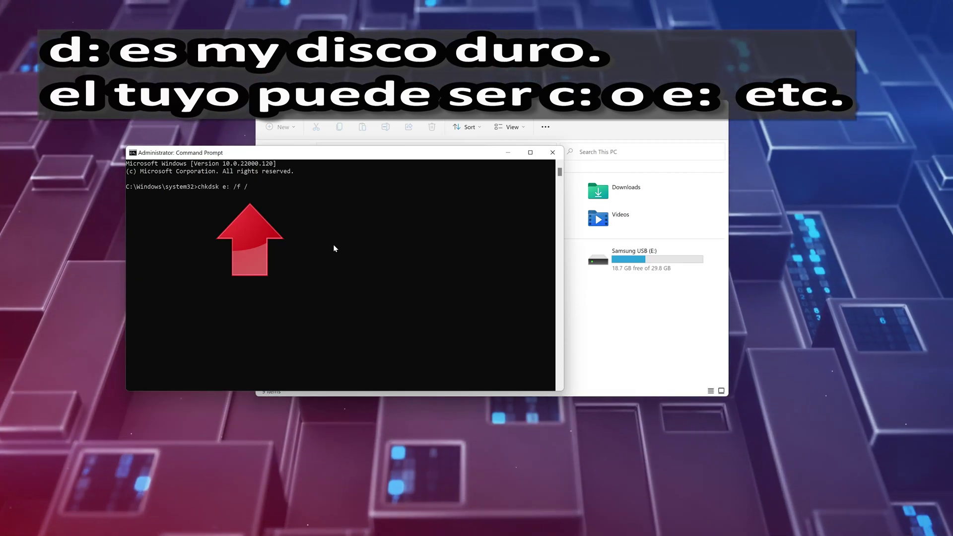
{"action": "type", "text": "r"}
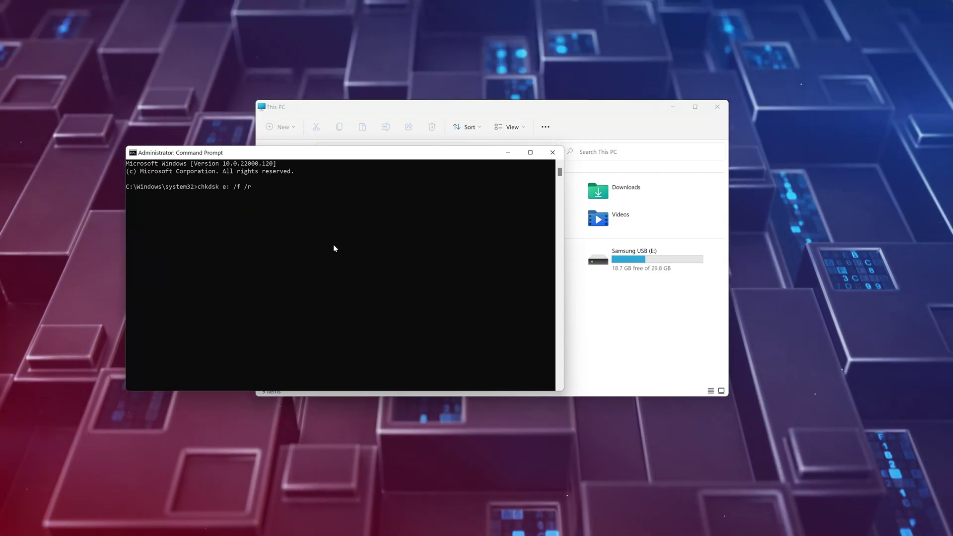
{"action": "key", "text": "Return"}
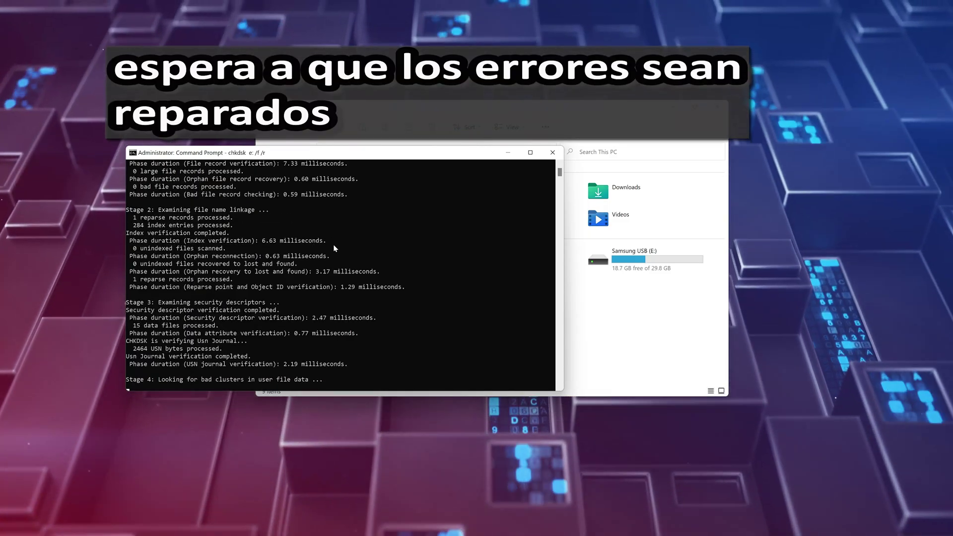